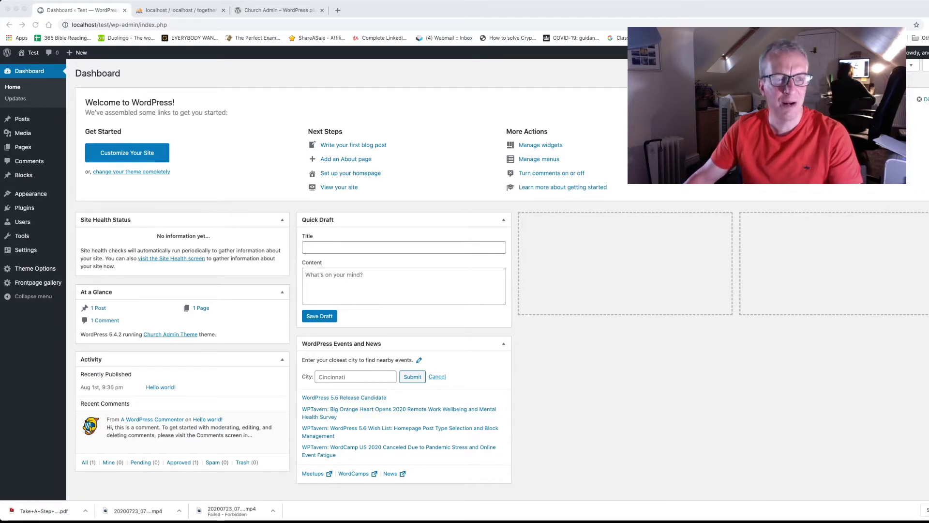
# - Find the Church Admin plugin by searching the plugin directory for "Church Admin", and install and activate it
pyautogui.moveTo(24, 207)
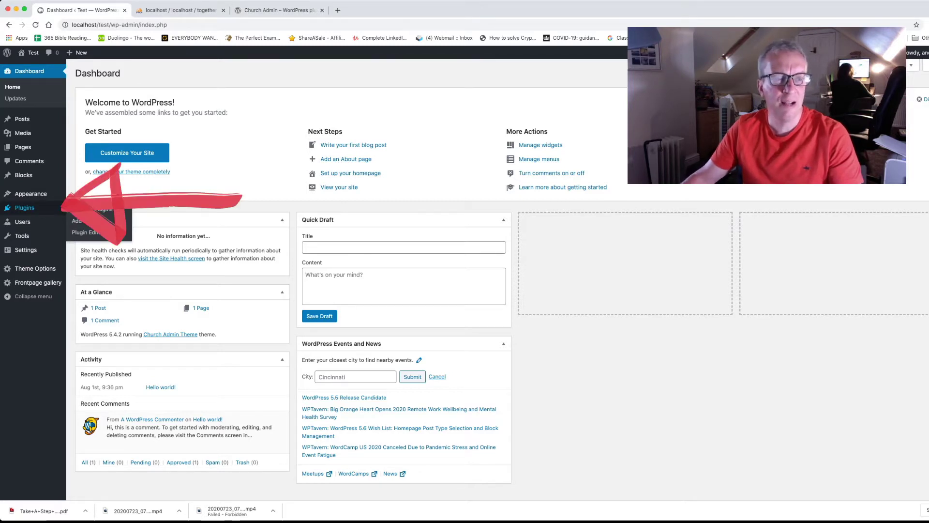
pyautogui.click(24, 208)
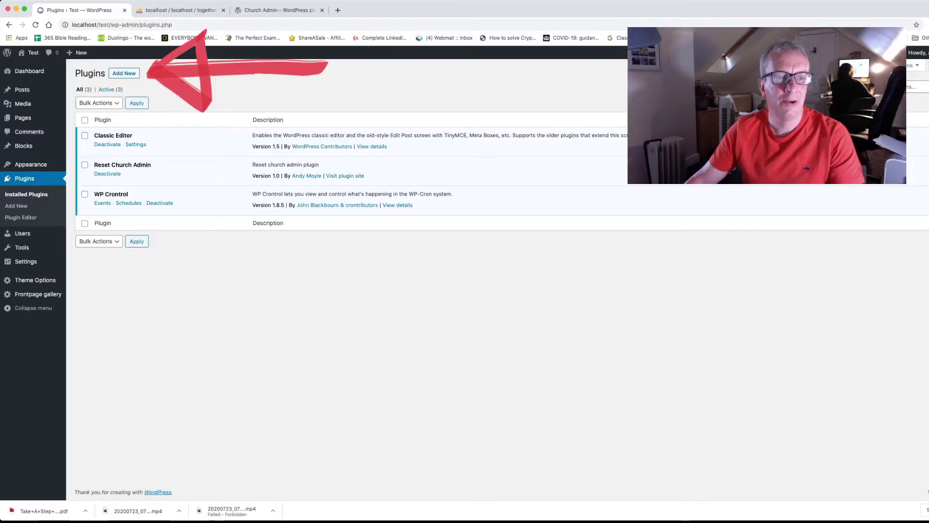
pyautogui.click(124, 73)
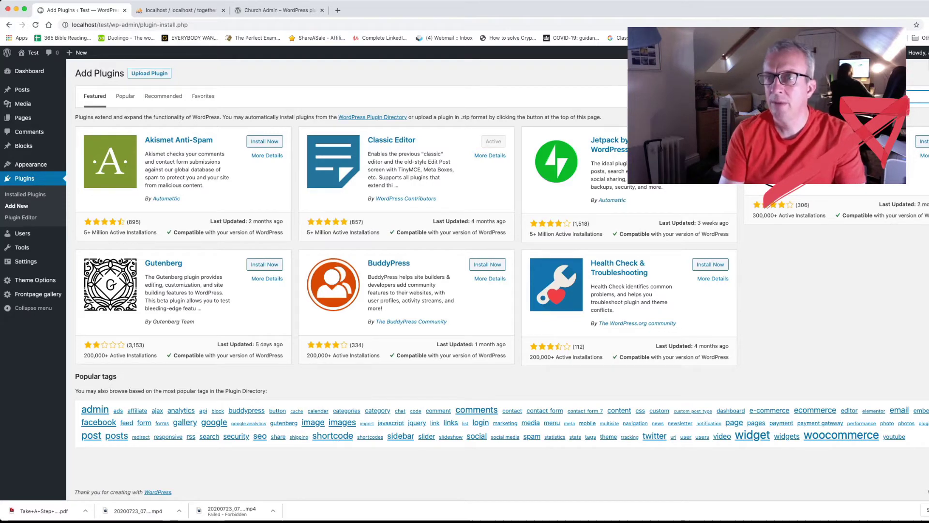
pyautogui.write('Church Admin')
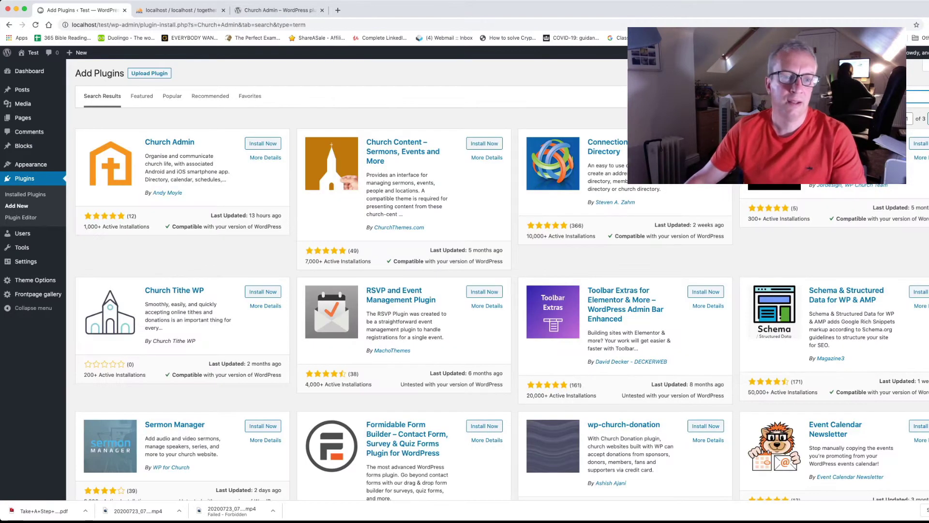
pyautogui.click(263, 143)
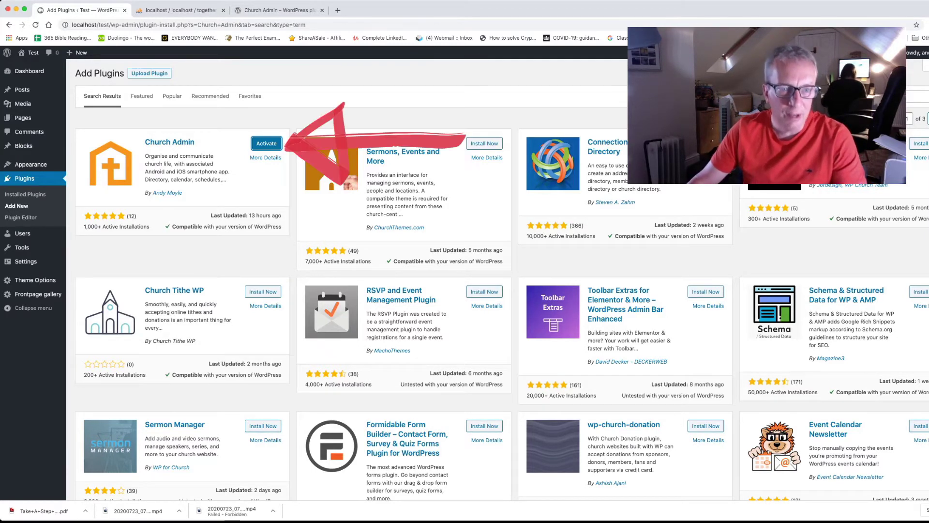
pyautogui.click(266, 144)
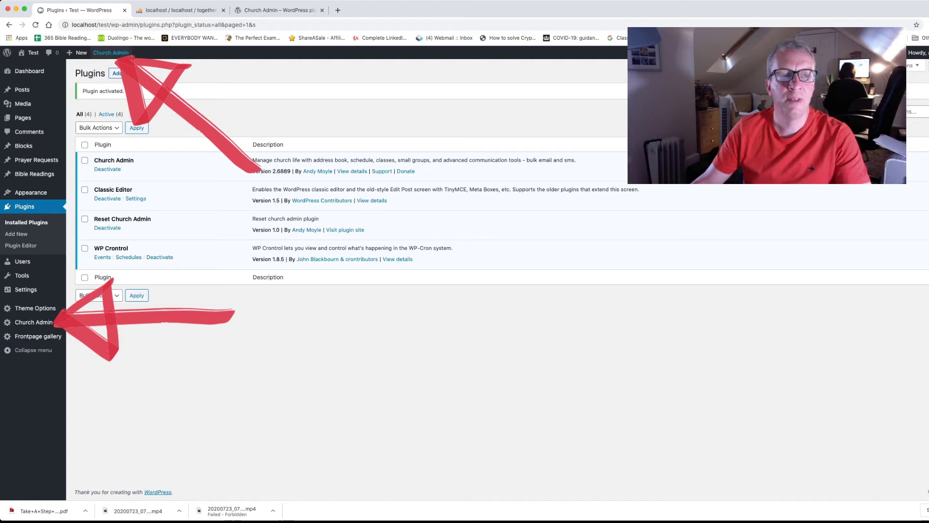
# - Open the existing Sunday Service in the Church Admin services for editing and set its service day to Sunday
pyautogui.moveTo(111, 53)
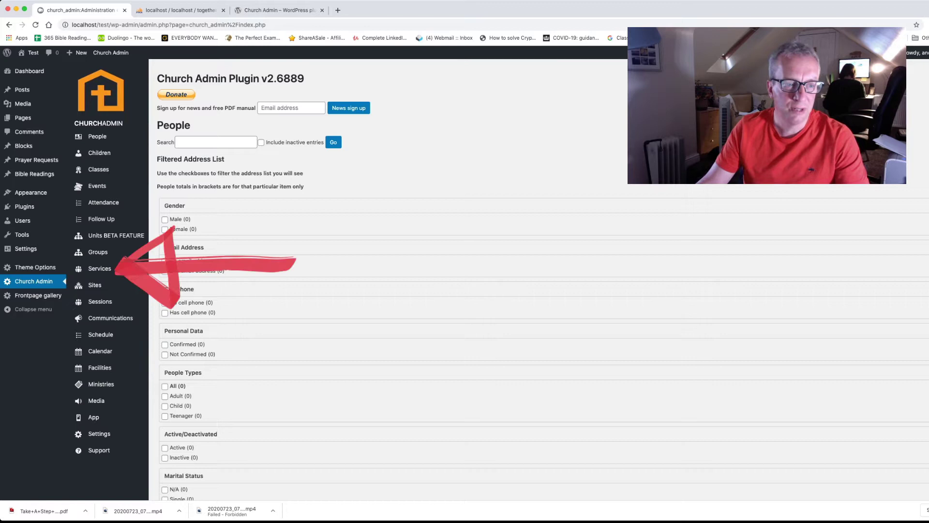
pyautogui.click(100, 268)
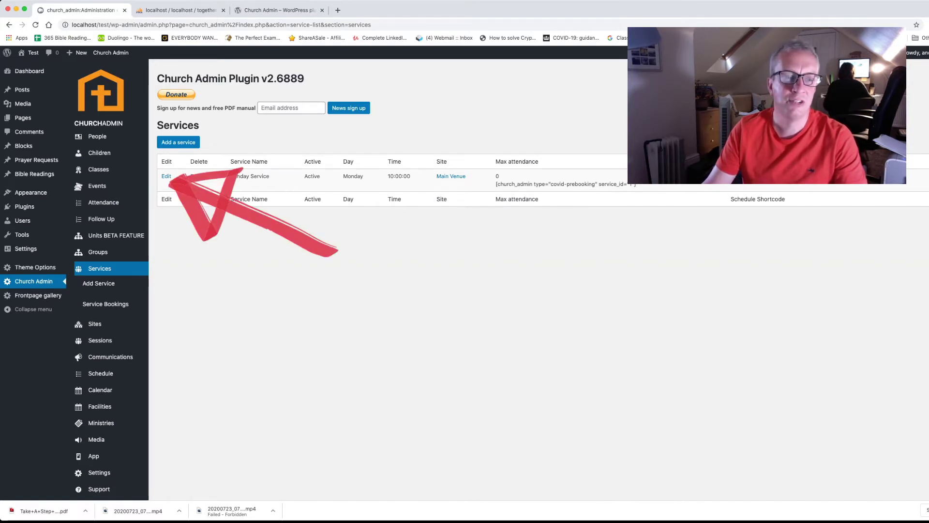
pyautogui.click(166, 175)
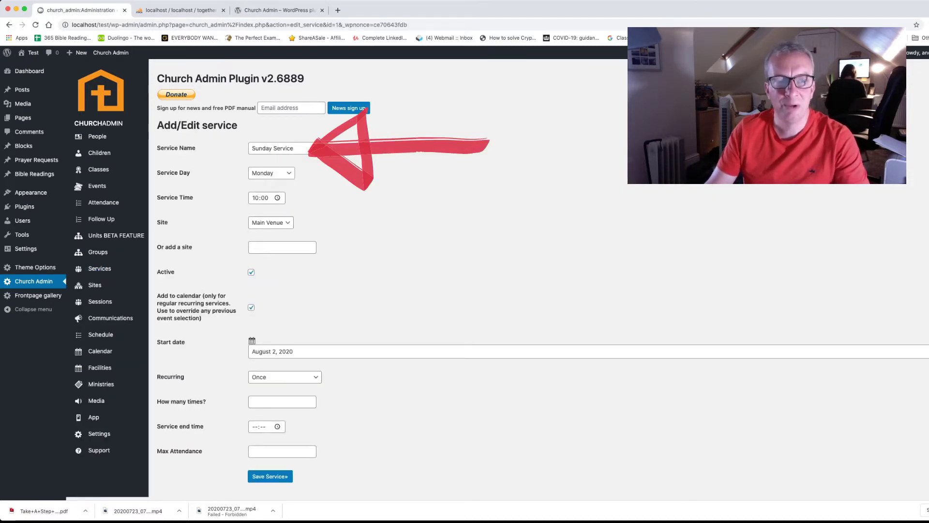
pyautogui.click(271, 173)
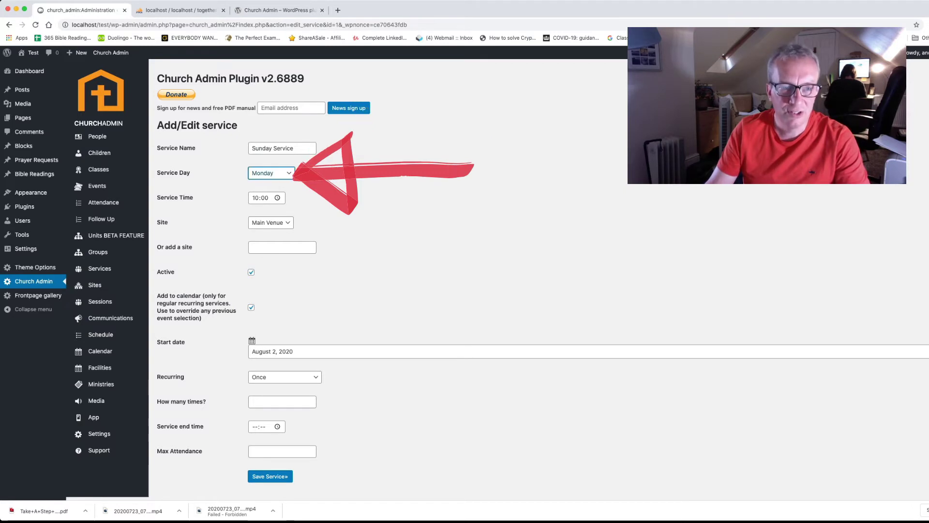
pyautogui.click(264, 165)
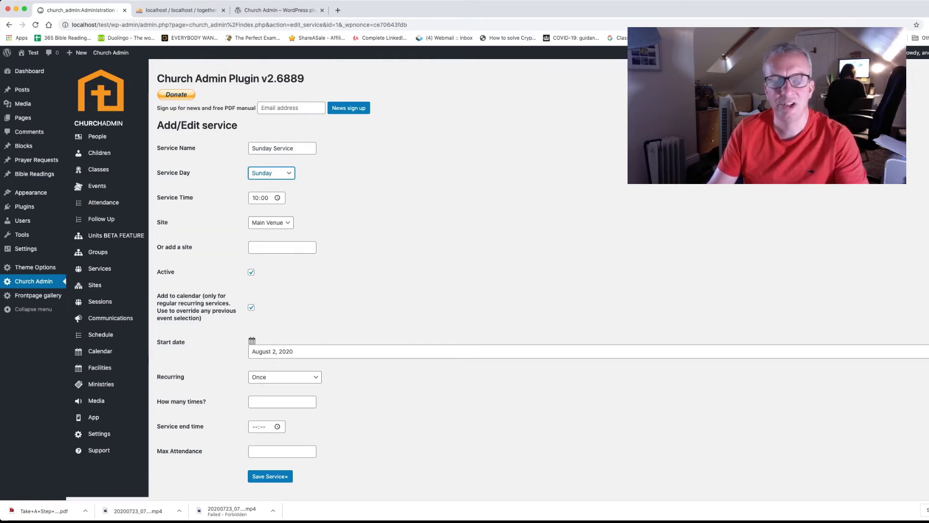
# - Set the service's start date to August 2, 2020 and make it recur weekly 52 times
pyautogui.scroll(-1, 498, 280)
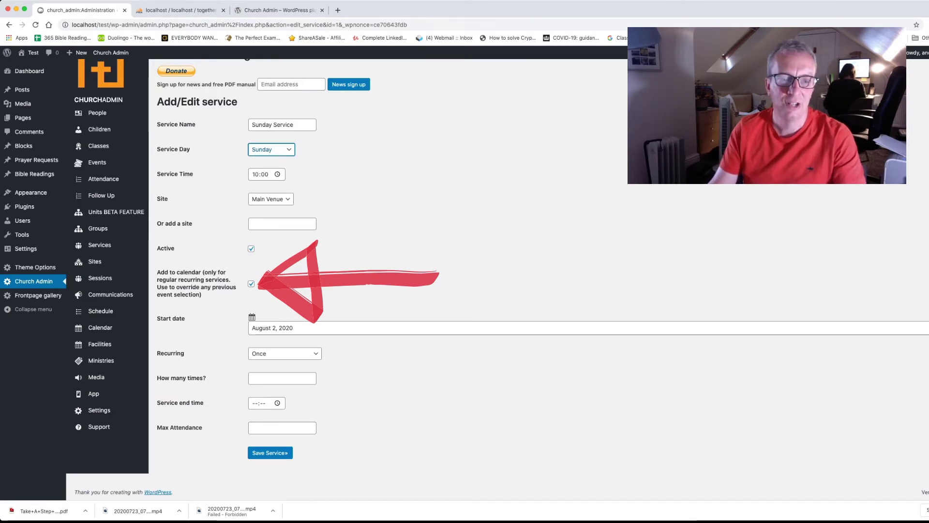
pyautogui.click(261, 328)
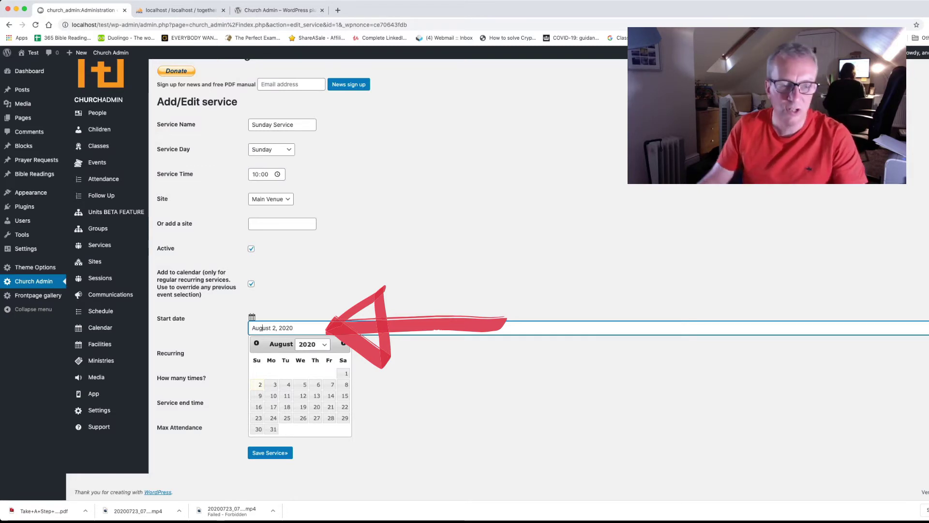
pyautogui.click(258, 385)
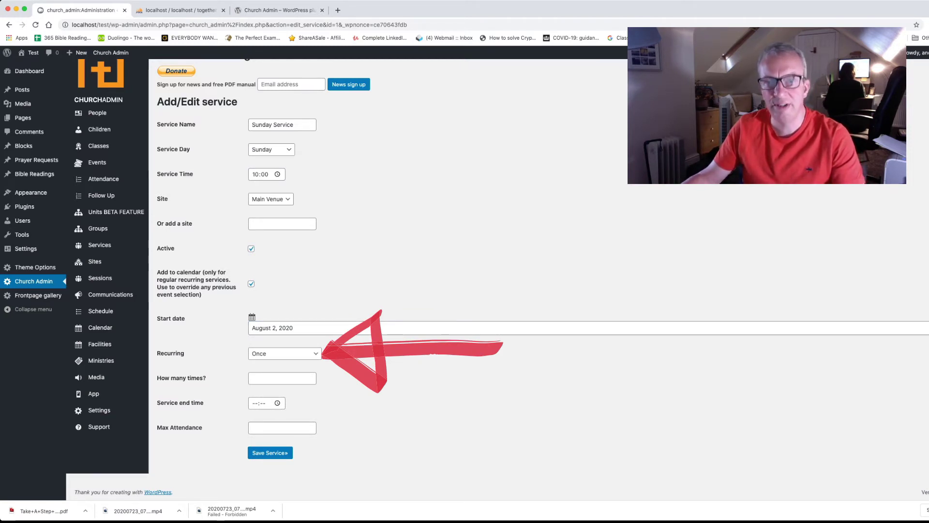
pyautogui.click(285, 354)
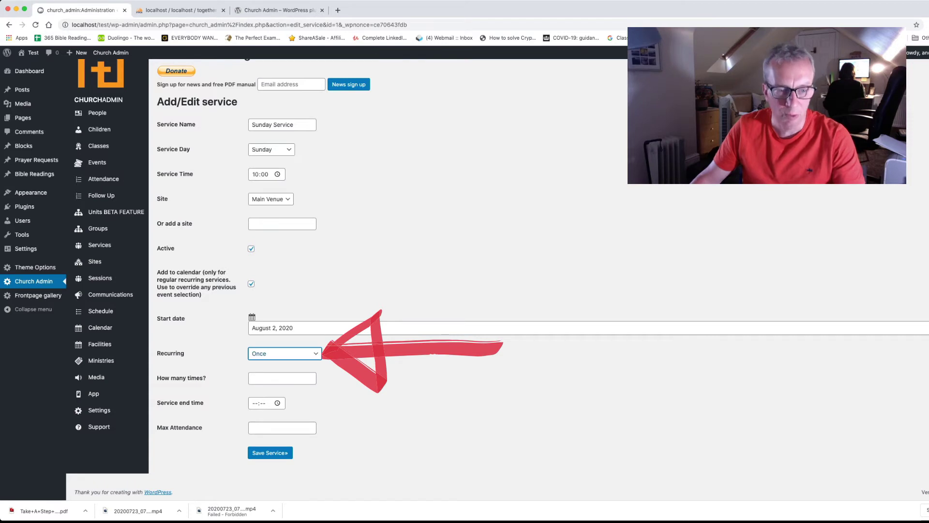
pyautogui.press('w')
pyautogui.press('Tab')
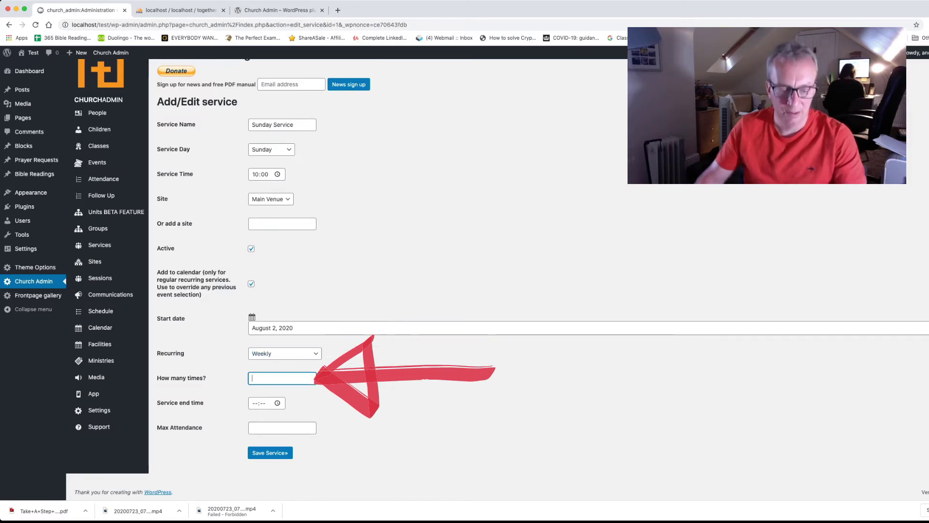
pyautogui.write('52')
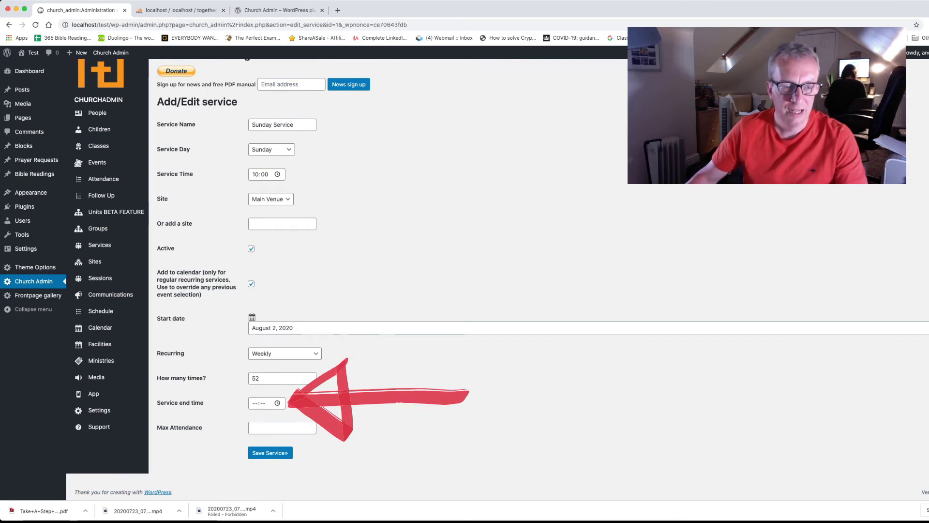
# - Set the service end time to 11:30 and the maximum attendance to 50, and save the service
pyautogui.press('Tab')
pyautogui.write('11:')
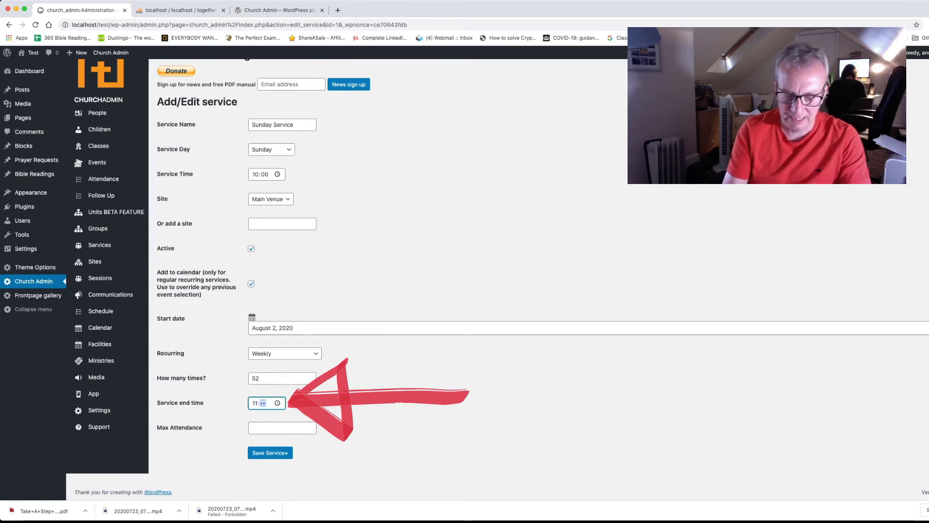
pyautogui.write('30')
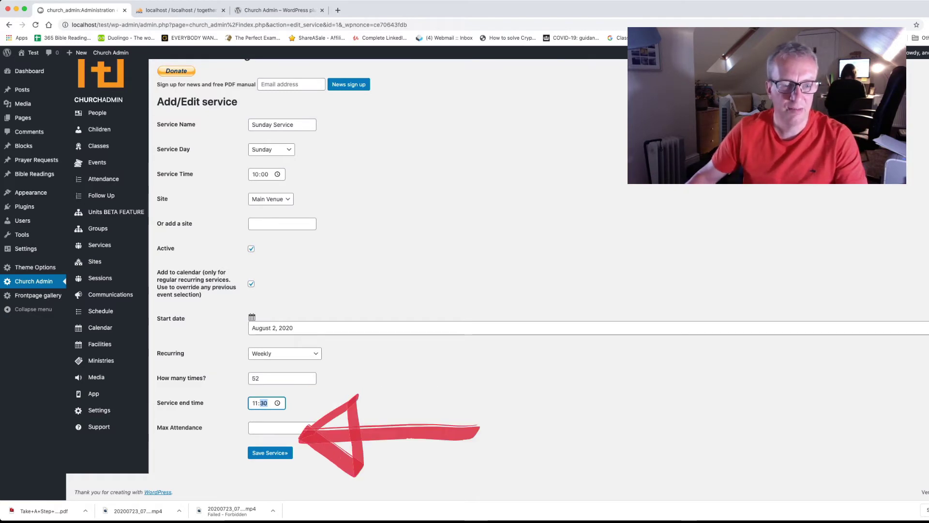
pyautogui.click(299, 432)
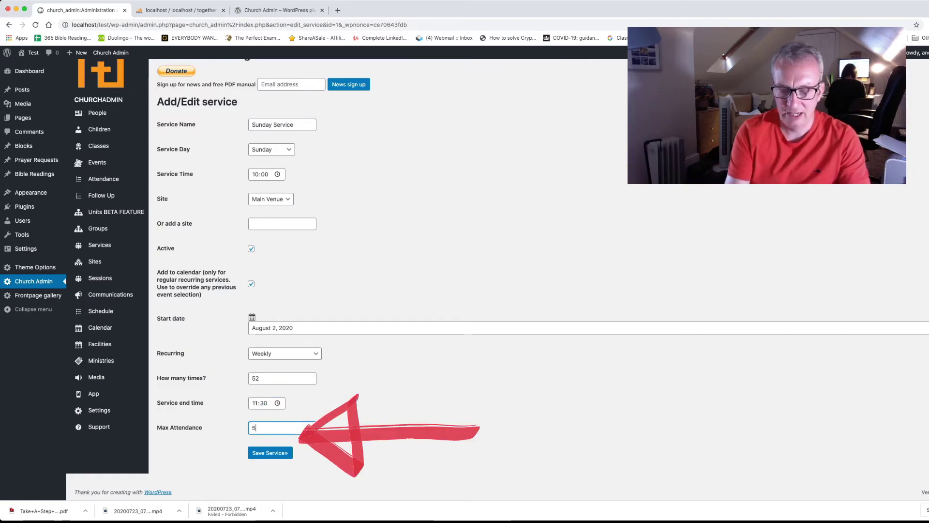
pyautogui.write('50')
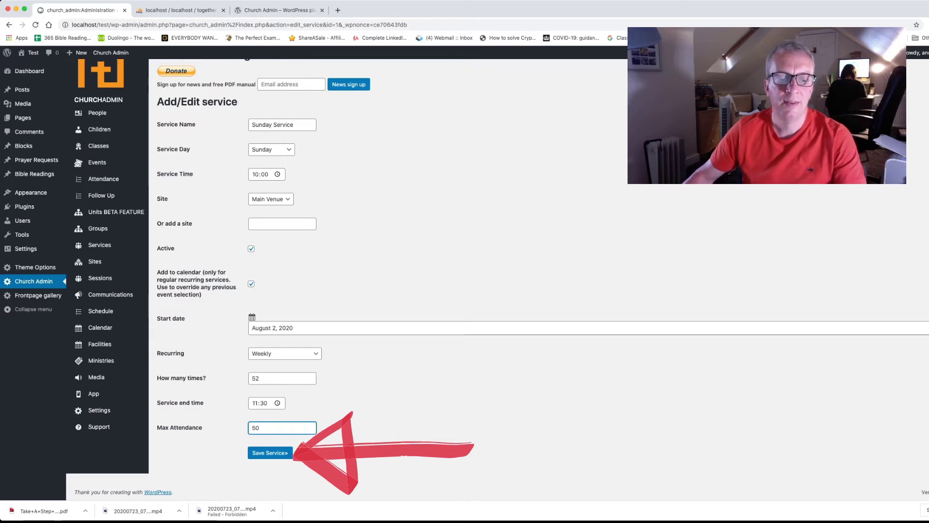
pyautogui.click(270, 453)
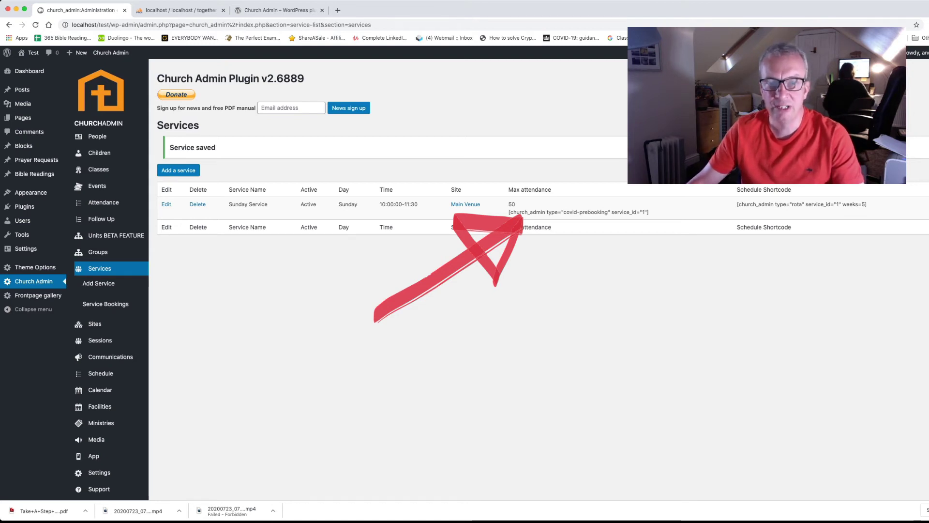
# - Publish a new page titled "Service Prebooking" containing the Sunday Service shortcode [church_admin type="covid-prebooking" service_id="1"]
pyautogui.moveTo(649, 212); pyautogui.dragTo(517, 212)
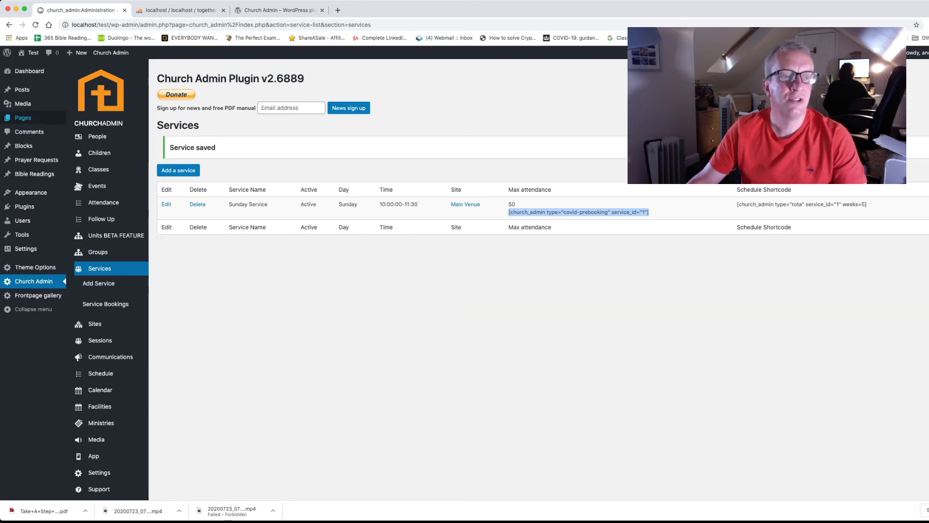
pyautogui.click(23, 118)
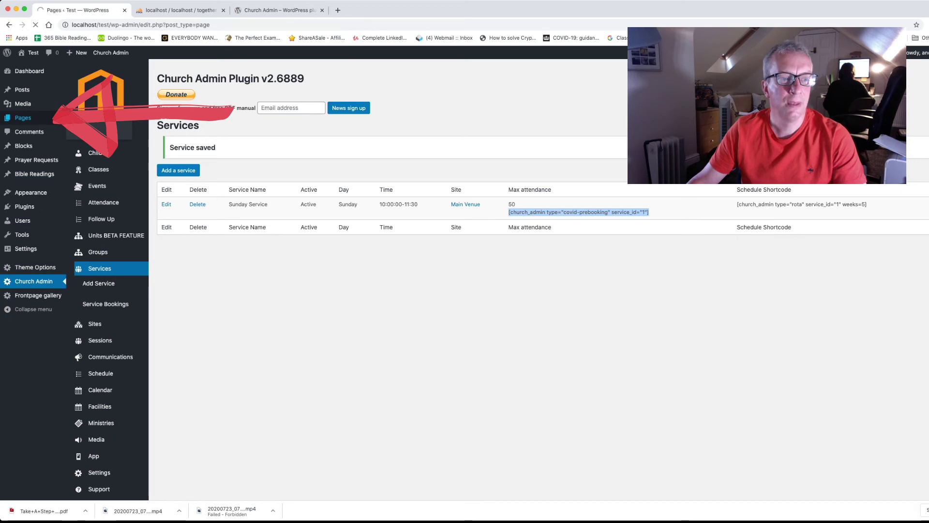
pyautogui.click(119, 73)
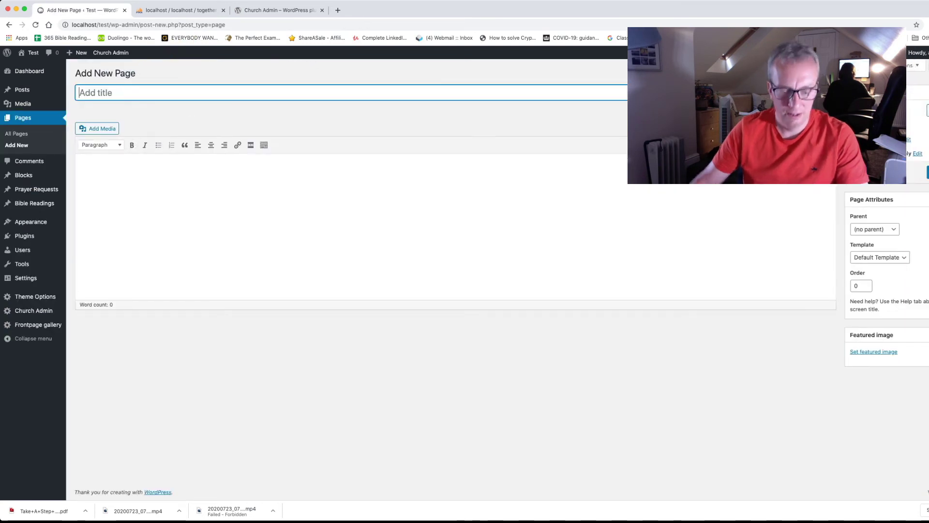
pyautogui.write('Serv')
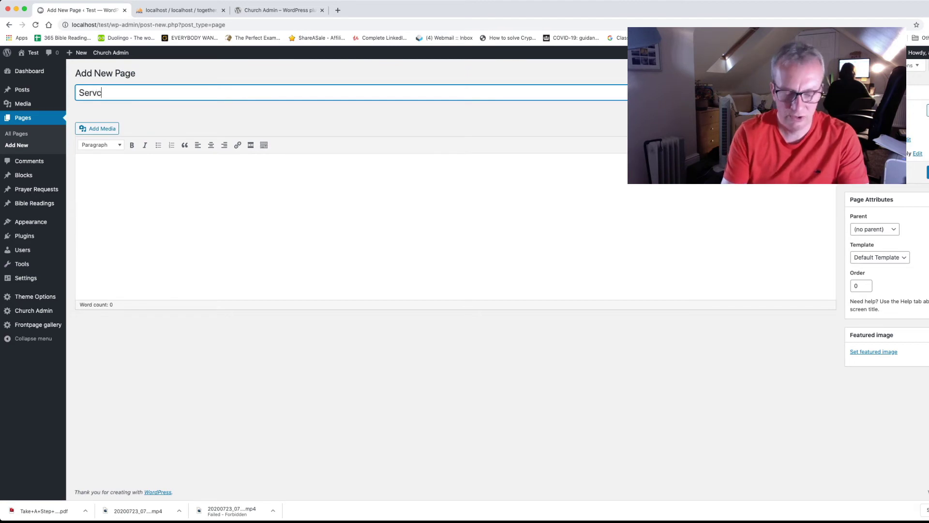
pyautogui.write('ice Prebooking')
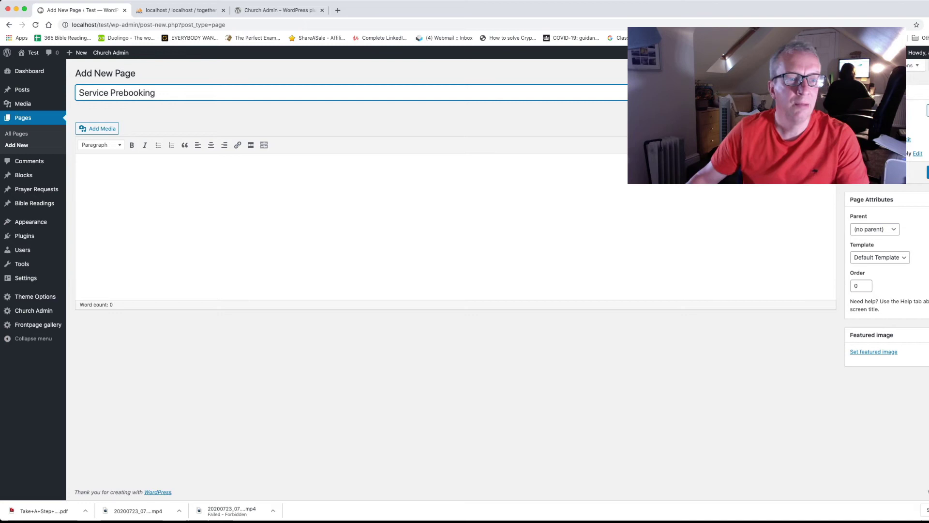
pyautogui.press('Tab')
pyautogui.write('[church_admin type="covid-prebooking" service_id="1"]')
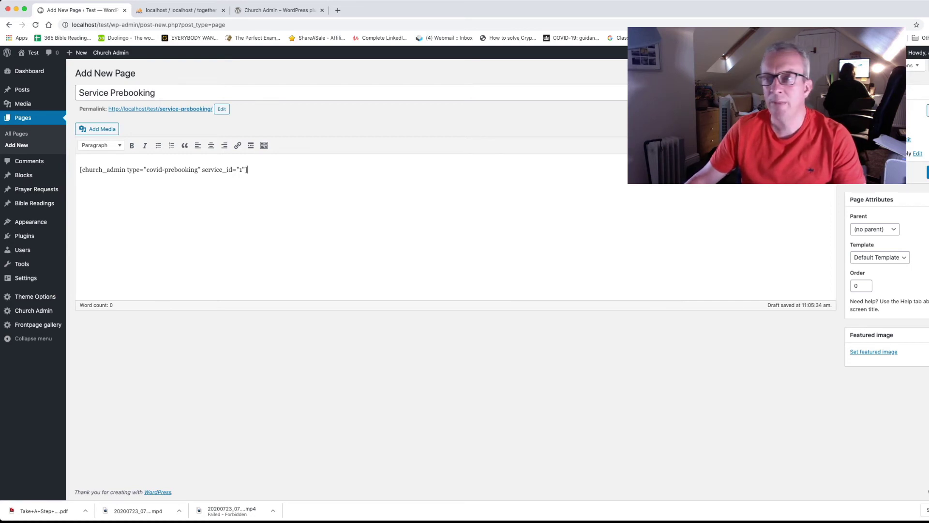
pyautogui.click(927, 172)
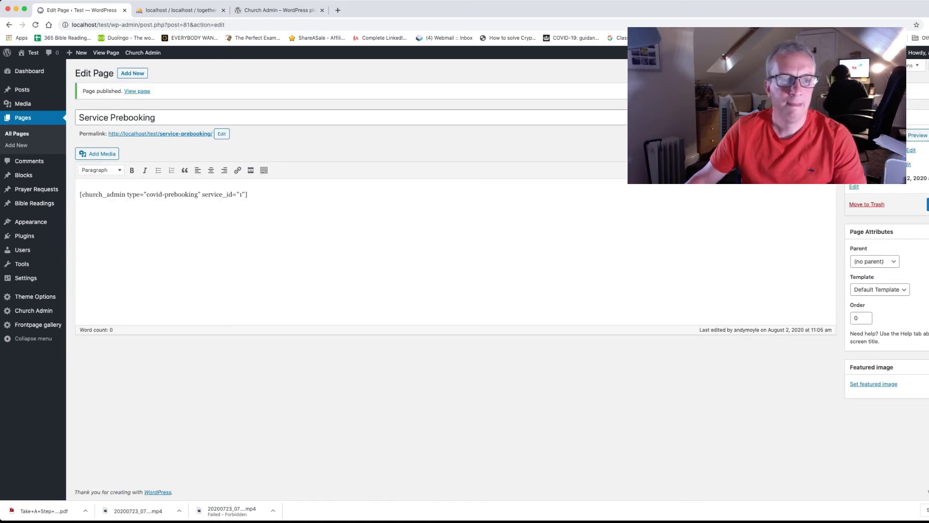
# - View the published Service Prebooking page and examine its service date choice, availability and booking form fields
pyautogui.click(160, 134)
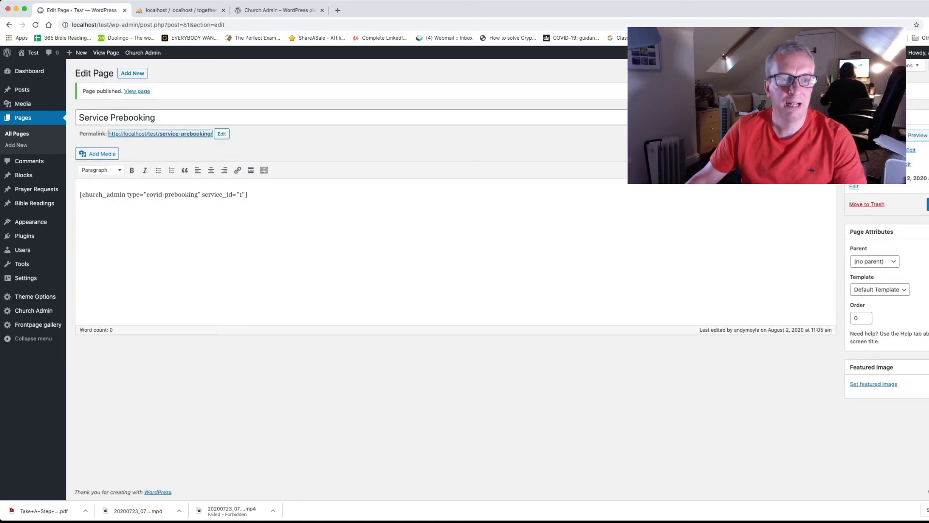
pyautogui.scroll(-5, 464, 276)
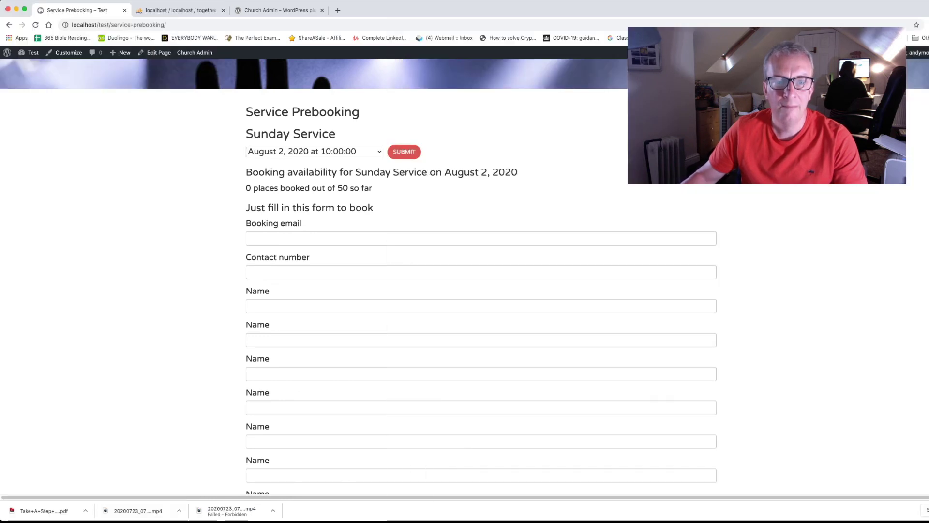
pyautogui.click(315, 152)
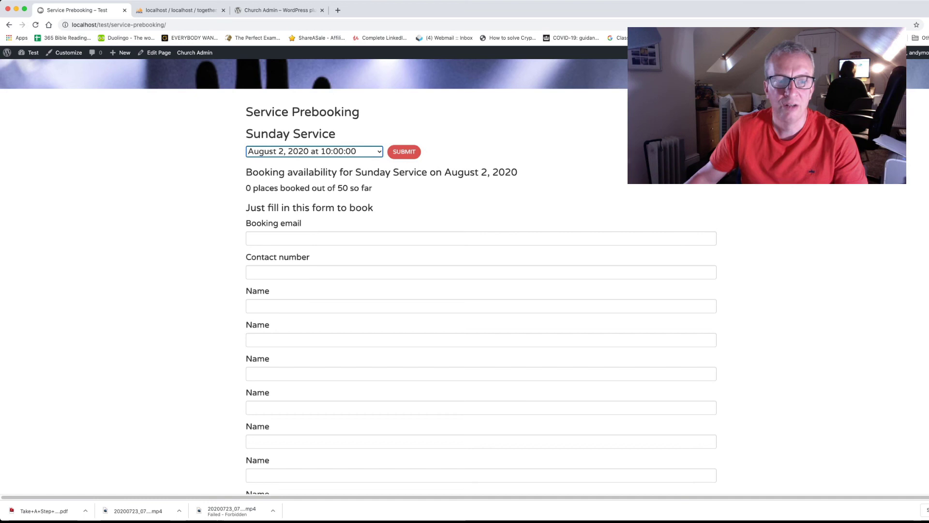
pyautogui.click(251, 238)
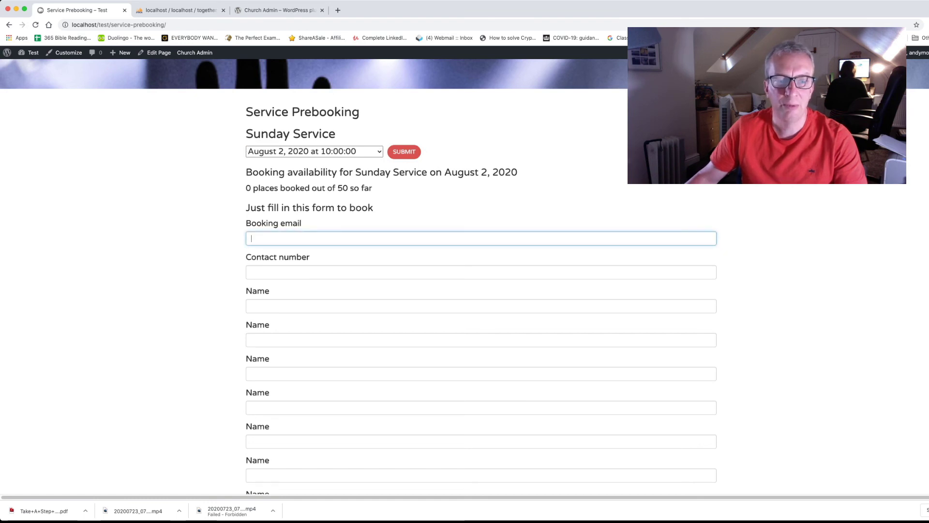
pyautogui.click(203, 242)
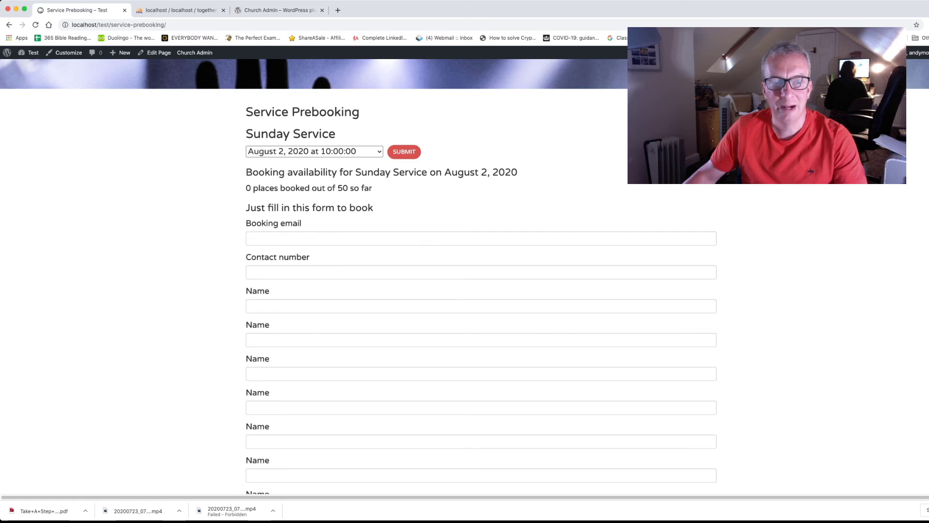
pyautogui.scroll(-3, 481, 276)
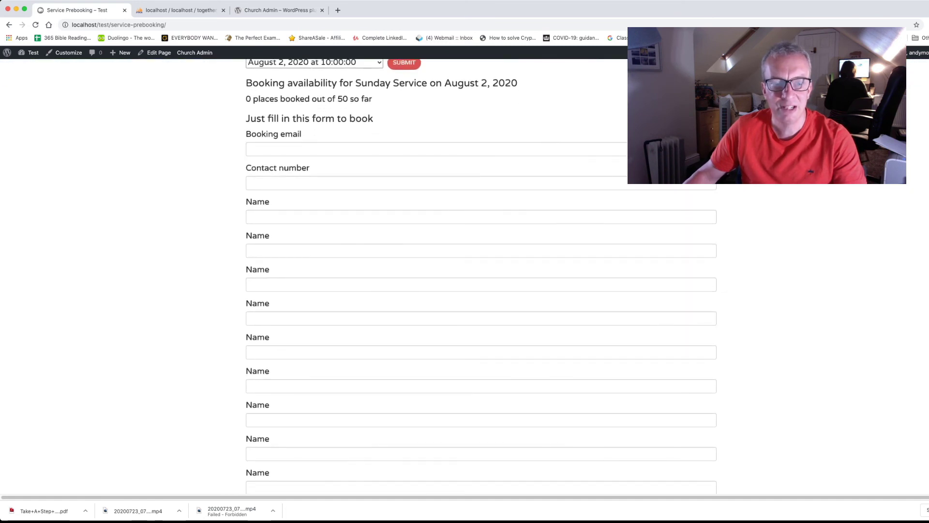
pyautogui.scroll(-3, 481, 275)
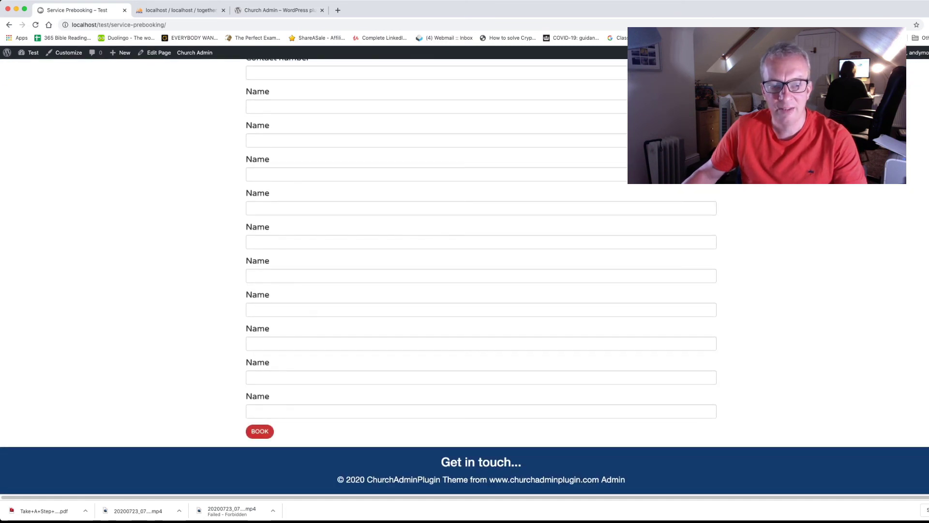
pyautogui.scroll(3, 481, 276)
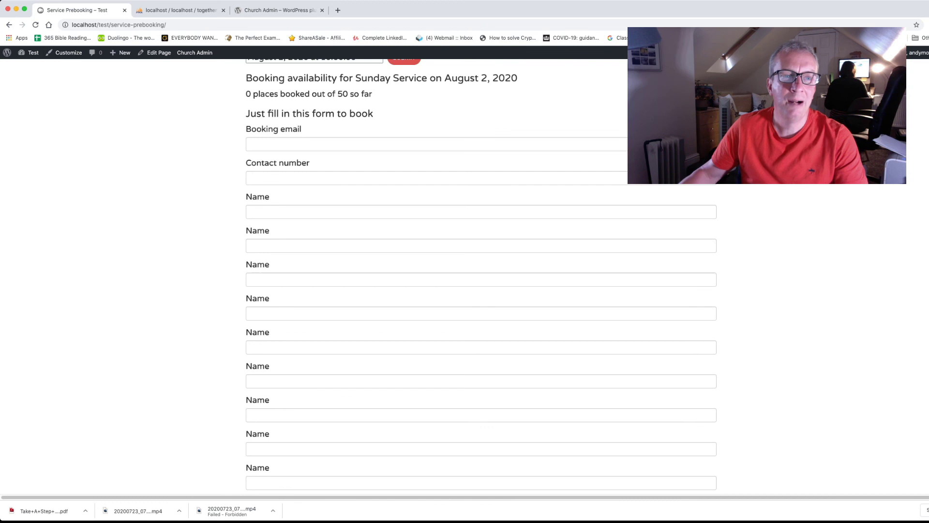
pyautogui.scroll(2, 481, 276)
pyautogui.scroll(6, 481, 276)
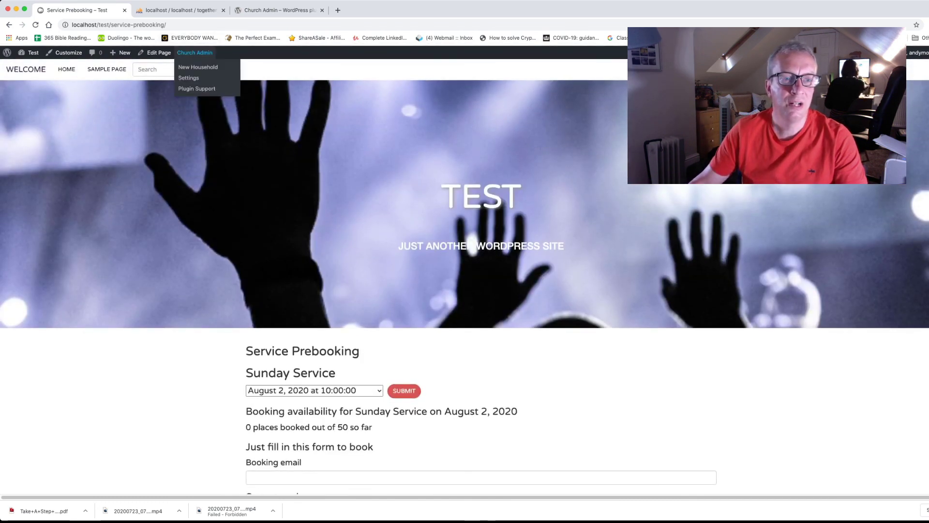
# - Open the Church Admin plugin's main page and go to the email field for the news and free PDF manual sign-up
pyautogui.click(194, 52)
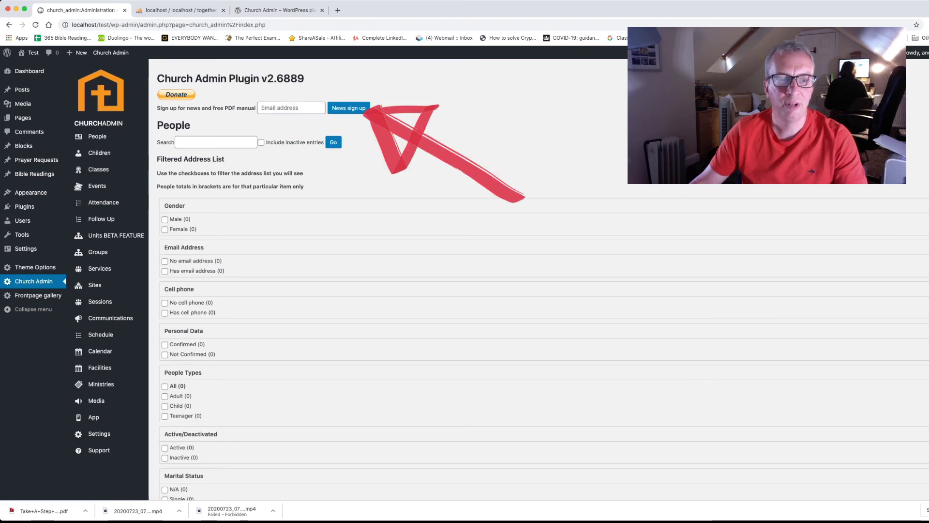
pyautogui.click(292, 108)
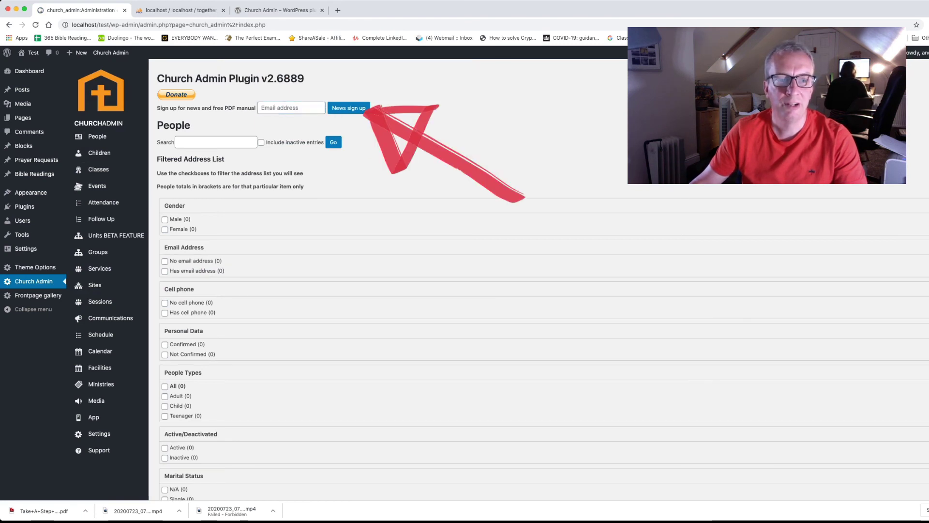